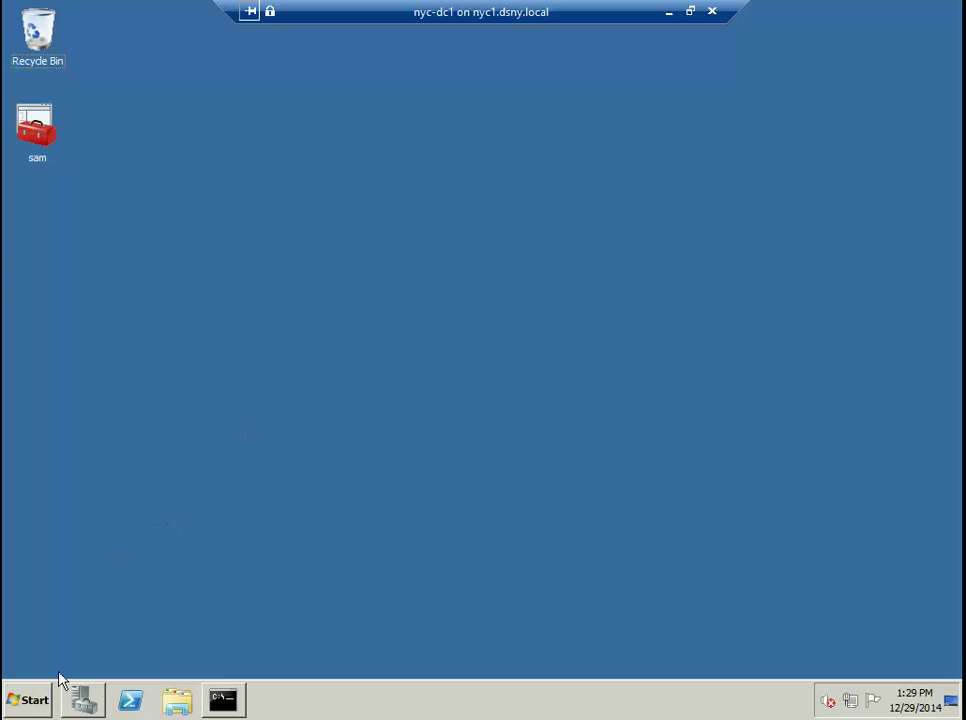
Review the server's basic system information, including its computer name and domain, and close the System window.
left_click(30, 699)
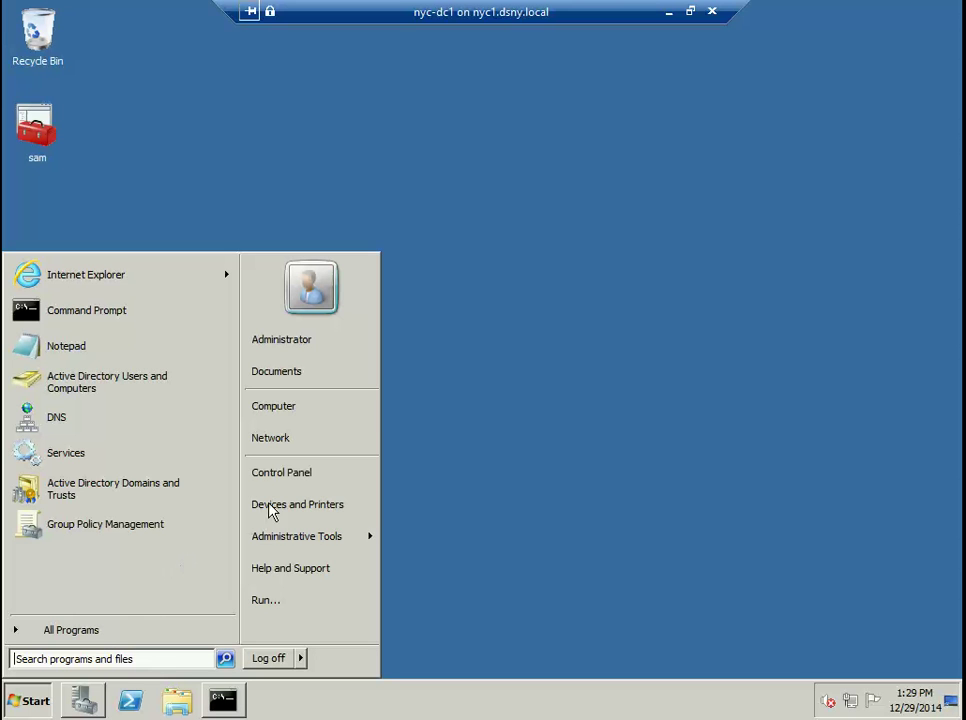
right_click(304, 413)
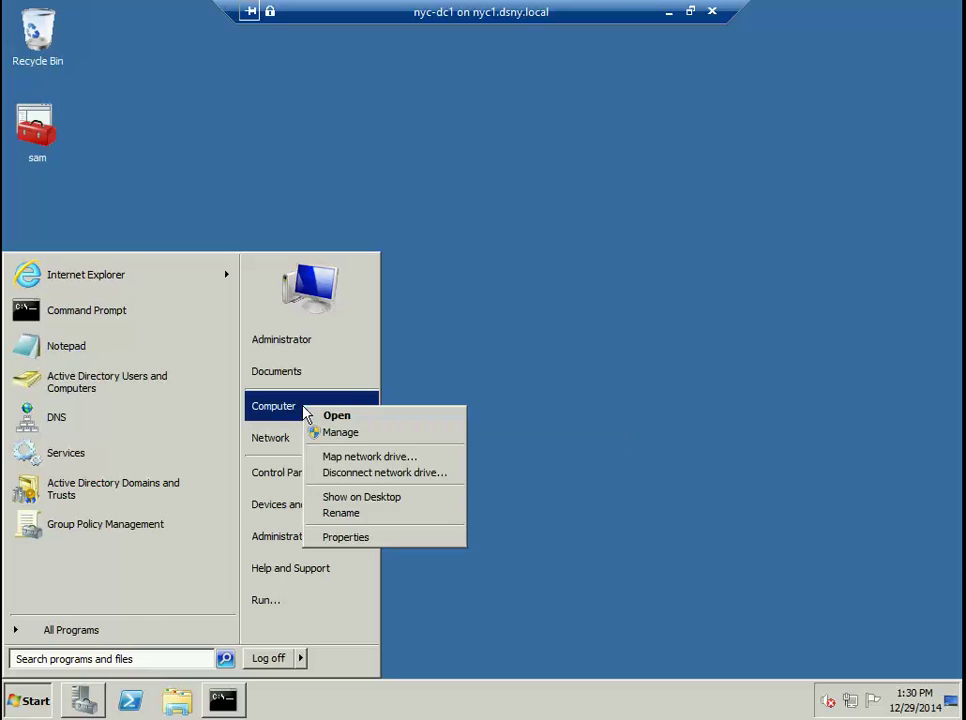
left_click(345, 538)
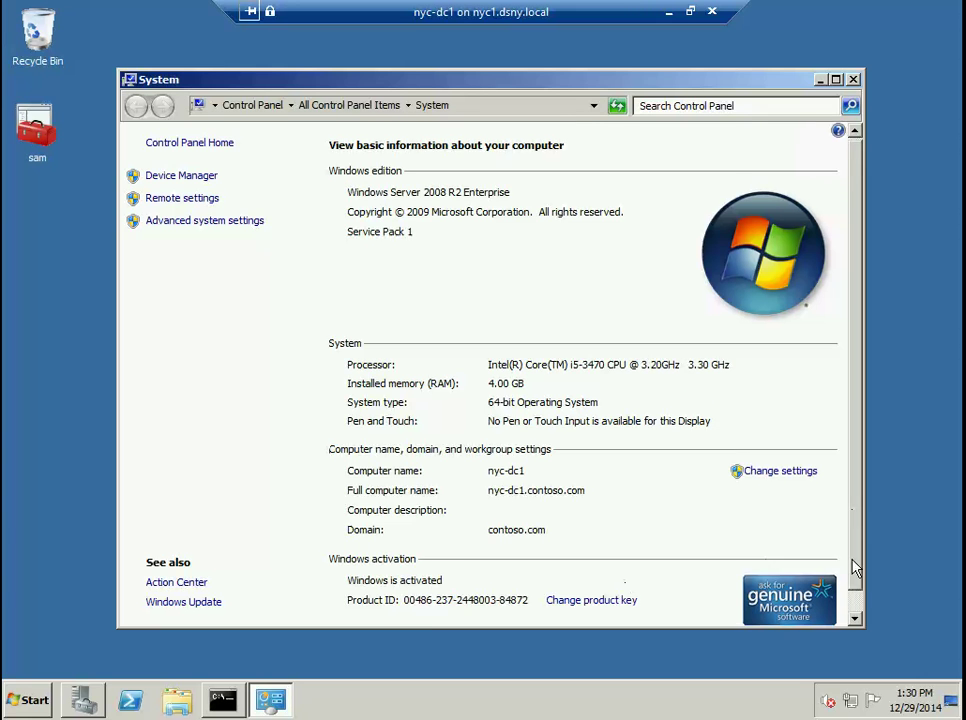
scroll(841, 582, "down", 1)
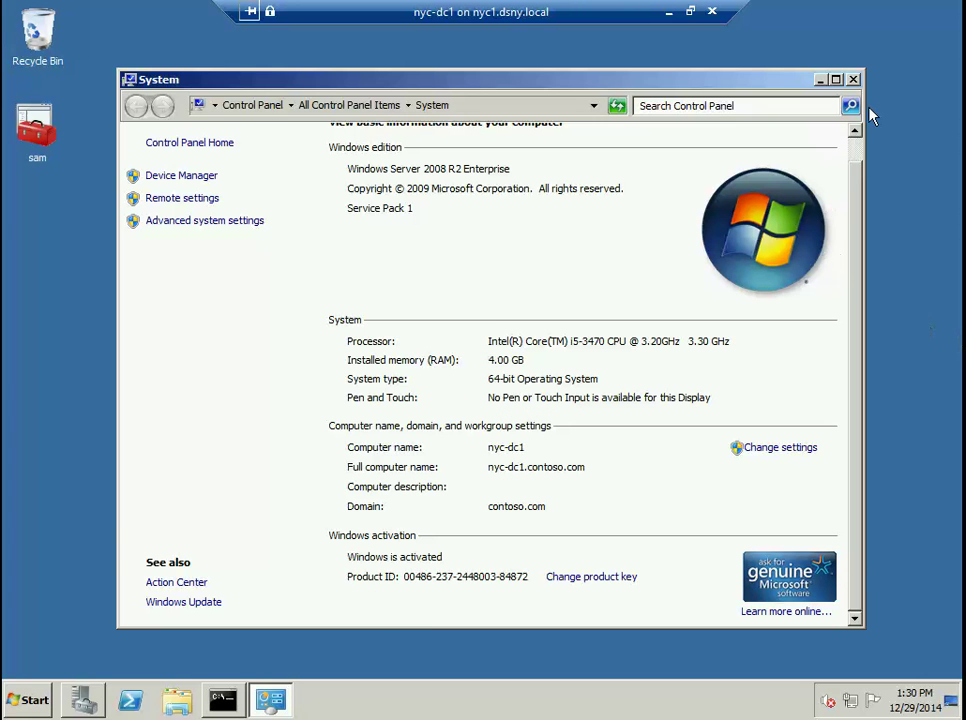
left_click(852, 80)
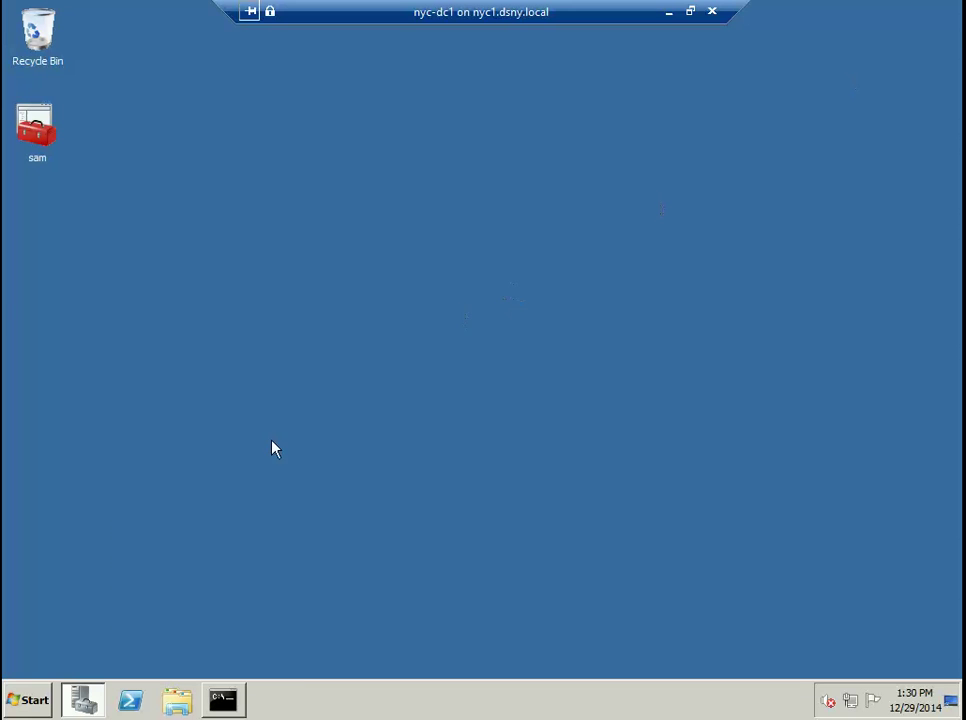
Open Active Directory Users and Computers maximized, list the contents of contoso.com, and widen the console tree.
left_click(42, 699)
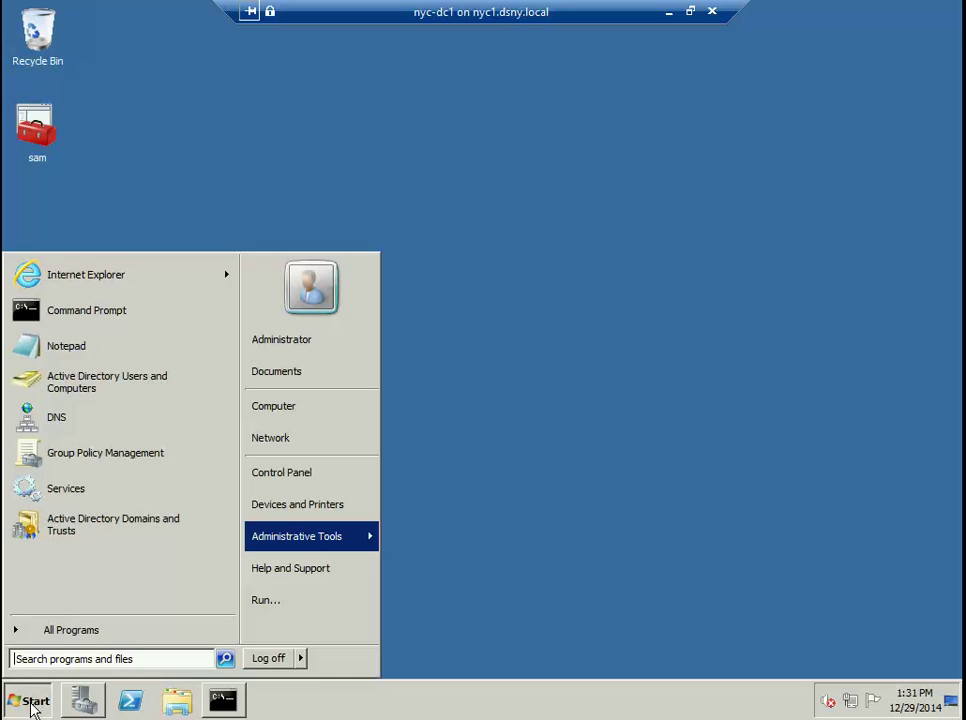
mouse_move(340, 545)
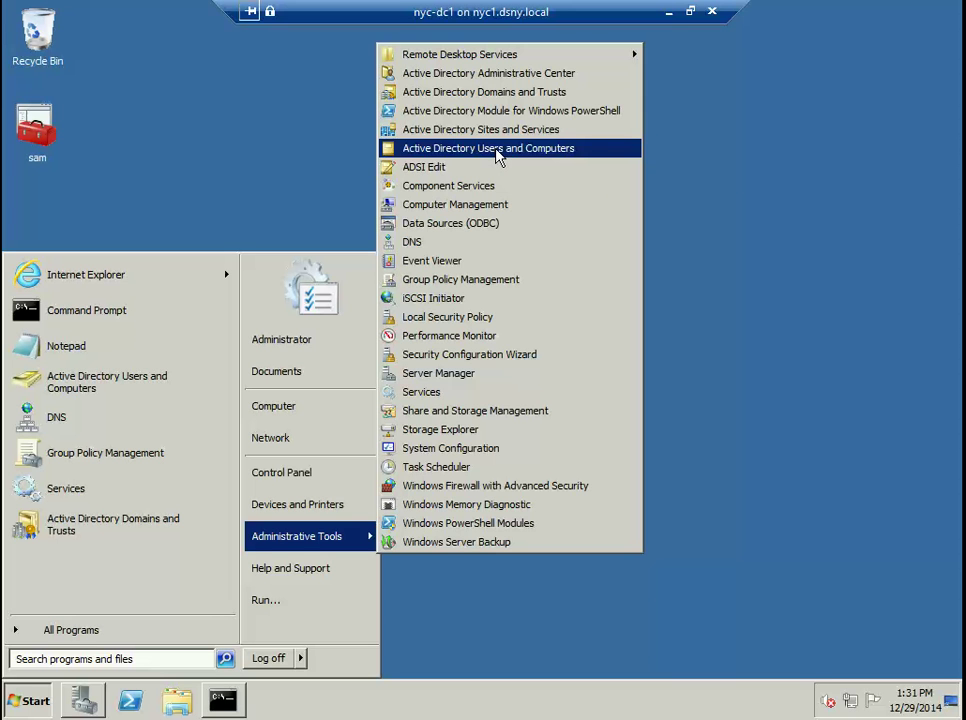
left_click(497, 157)
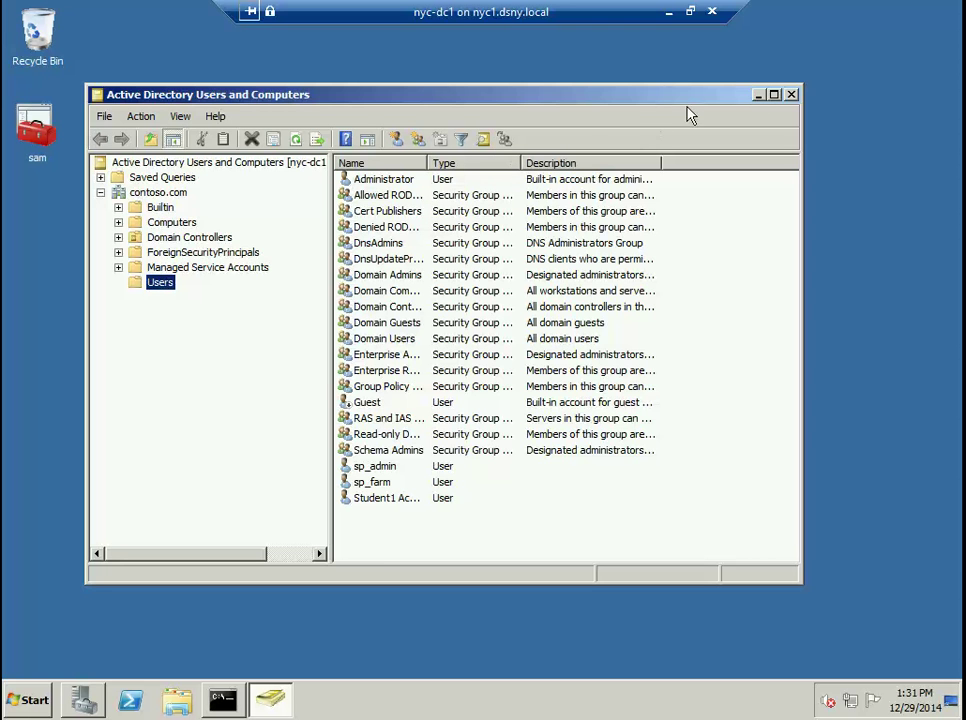
left_click(774, 96)
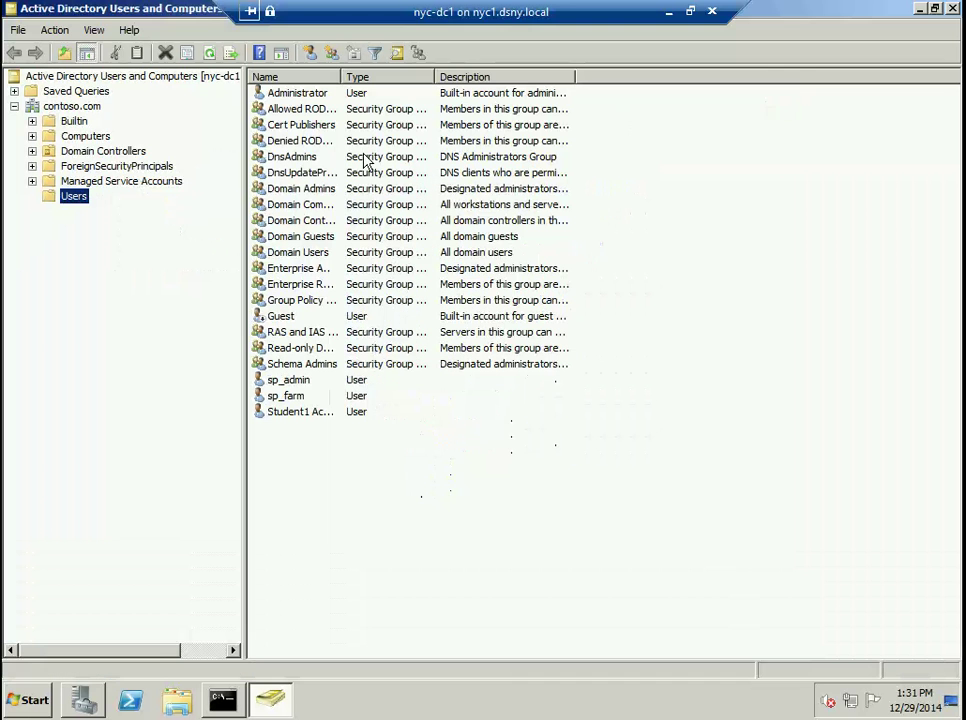
left_click(74, 107)
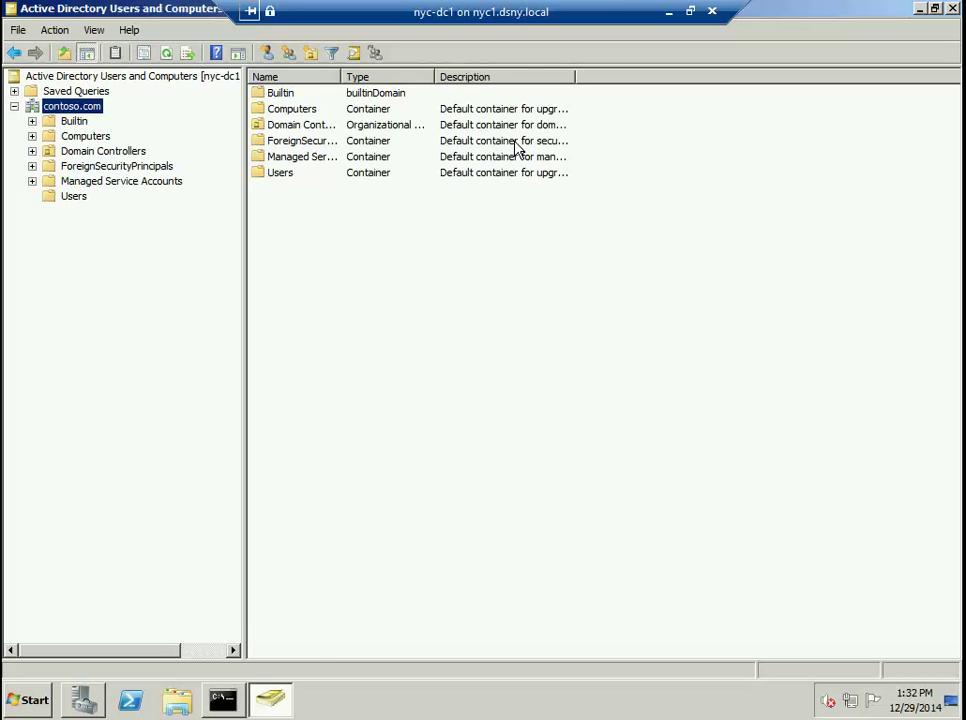
mouse_move(222, 700)
left_click_drag(241, 300, 388, 313)
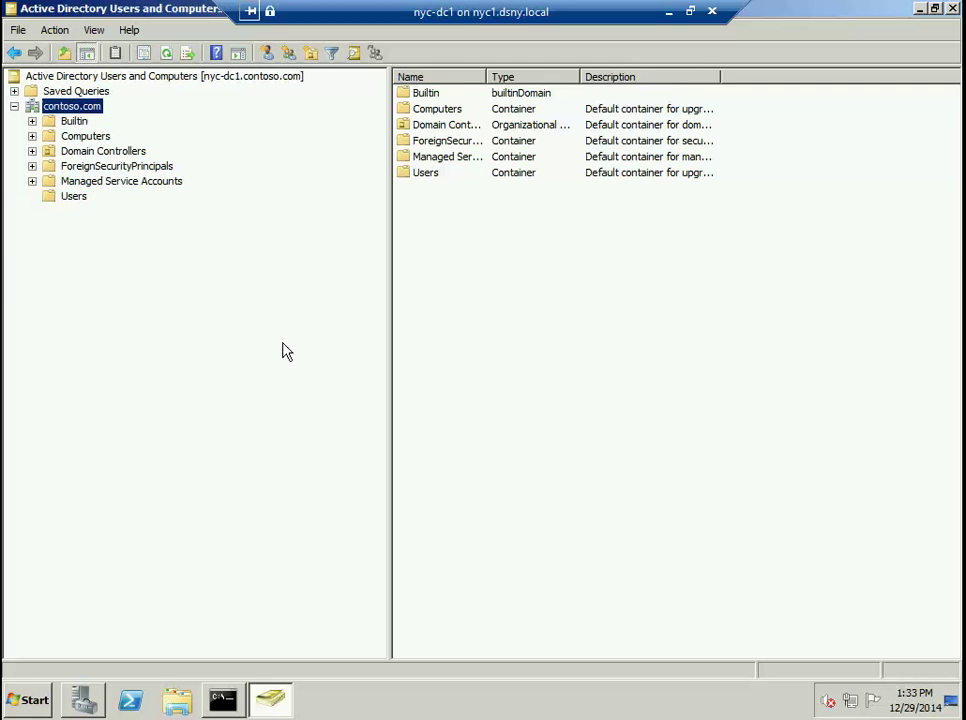
Check the forest's root domain in Active Directory Domains and Trusts without changing it, and close that console.
left_click(32, 701)
mouse_move(290, 536)
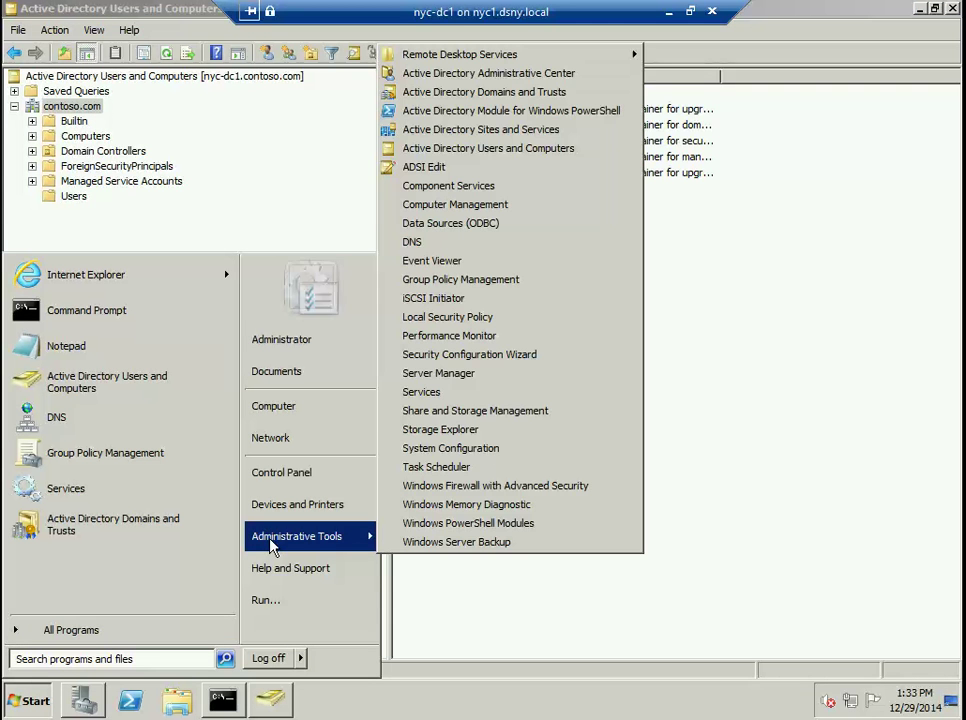
left_click(512, 94)
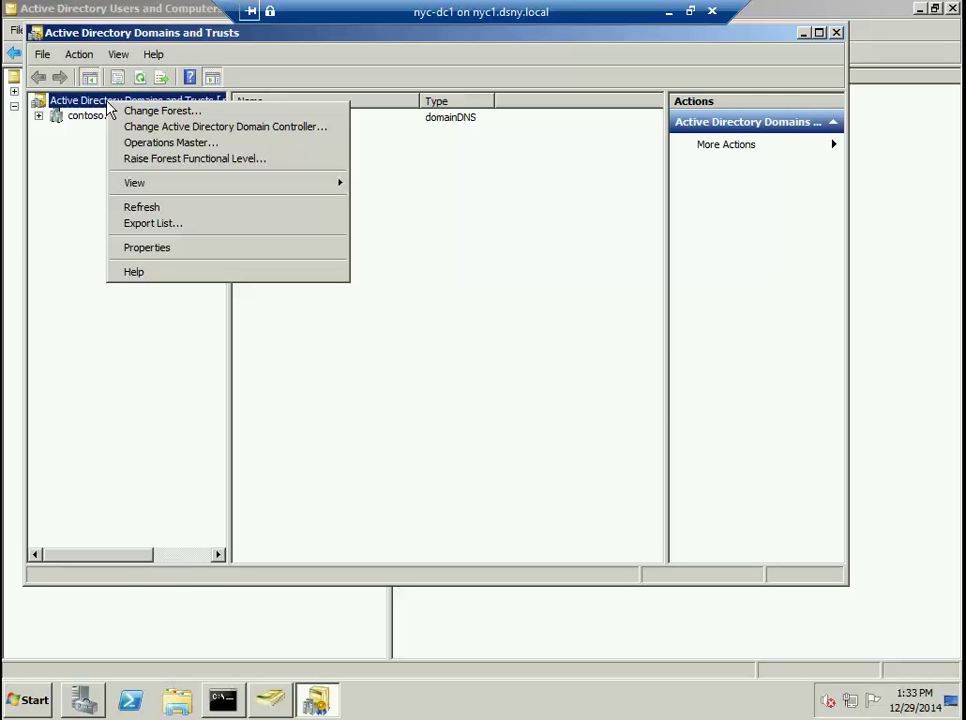
left_click(159, 112)
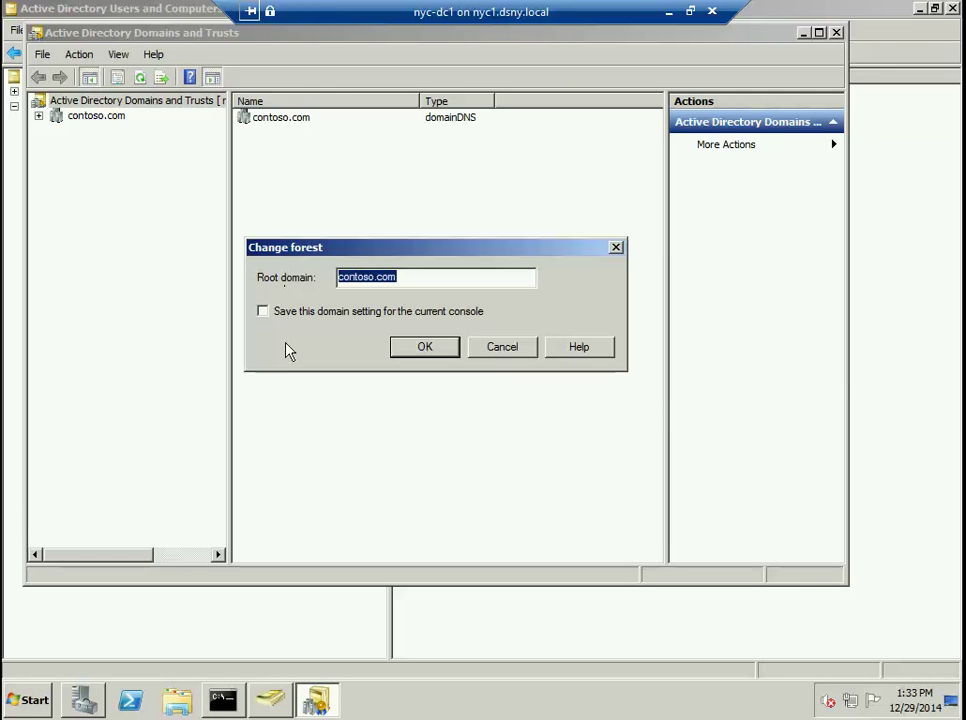
left_click(423, 280)
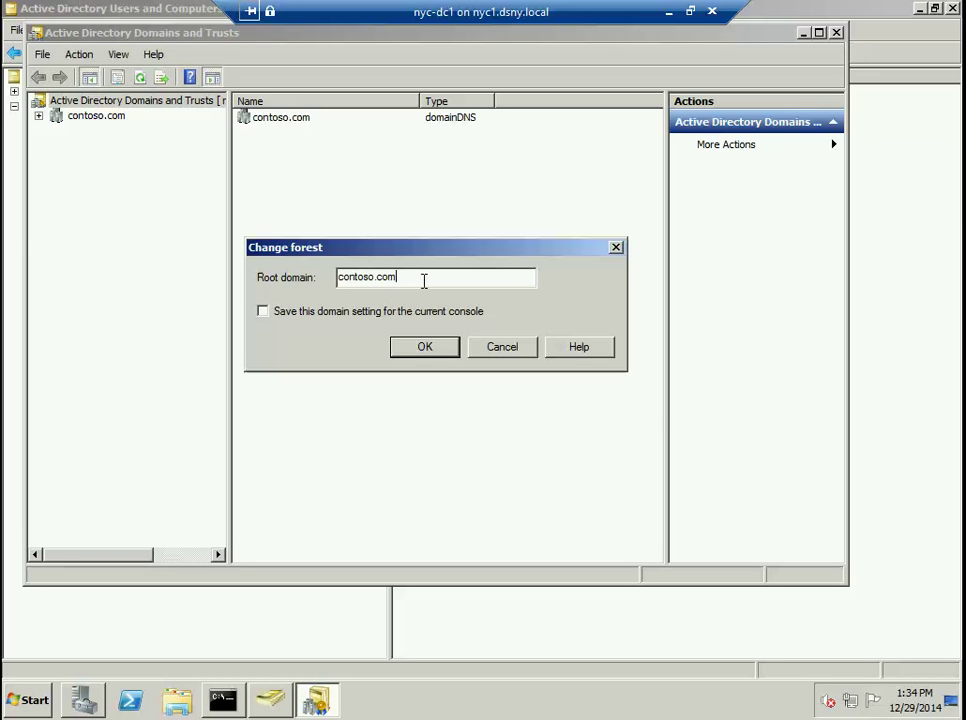
left_click(499, 348)
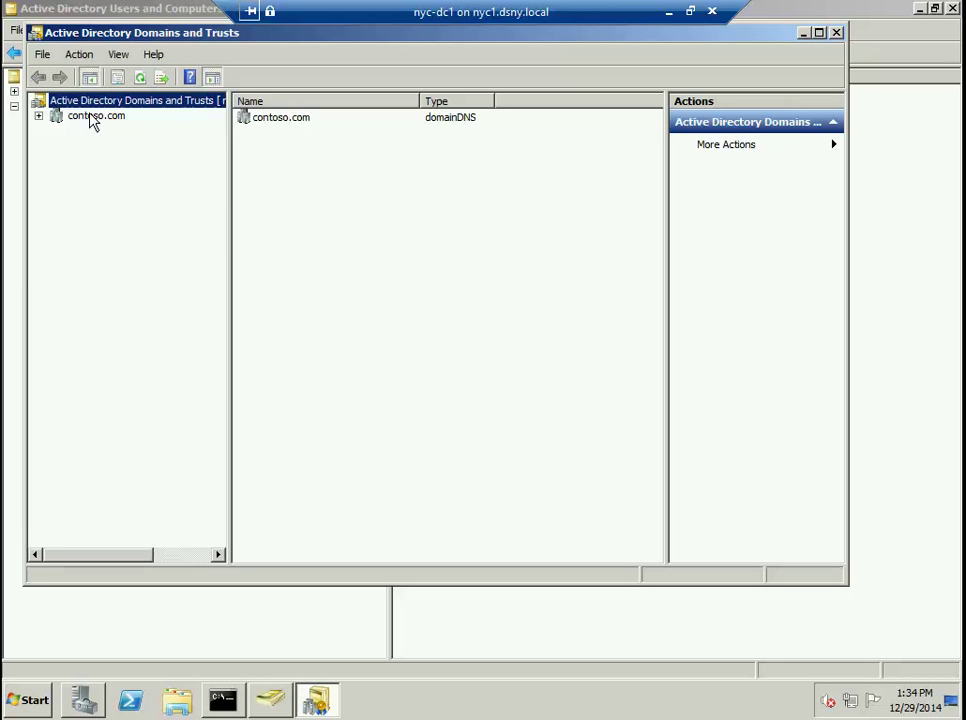
left_click(38, 117)
left_click(836, 33)
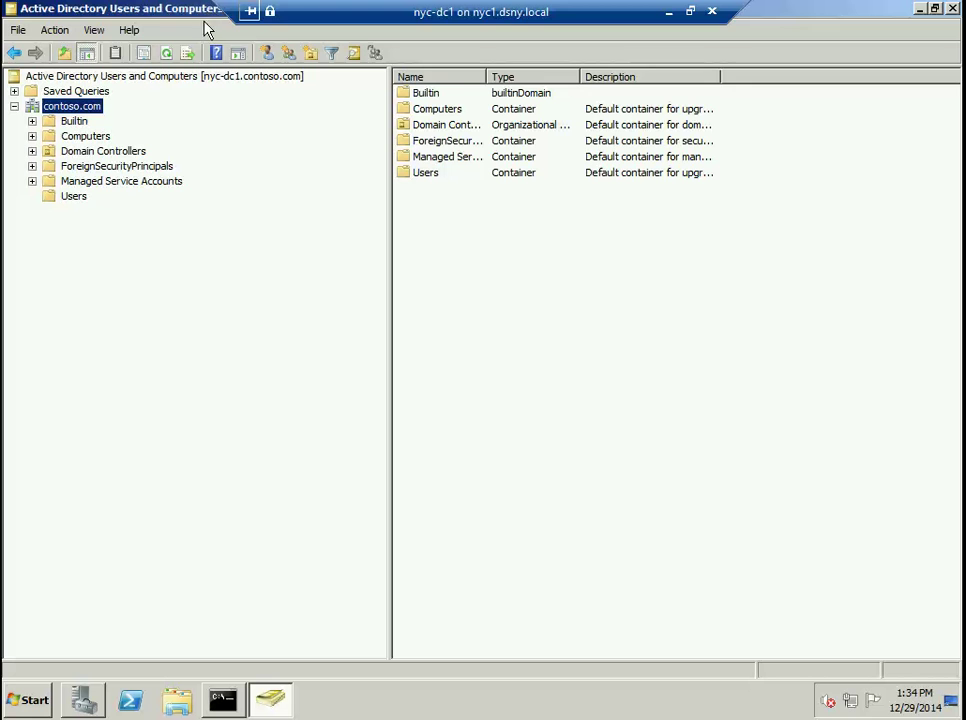
Toggle Advanced Features on, off and on again to compare the containers under contoso.com, leaving them shown.
left_click(95, 32)
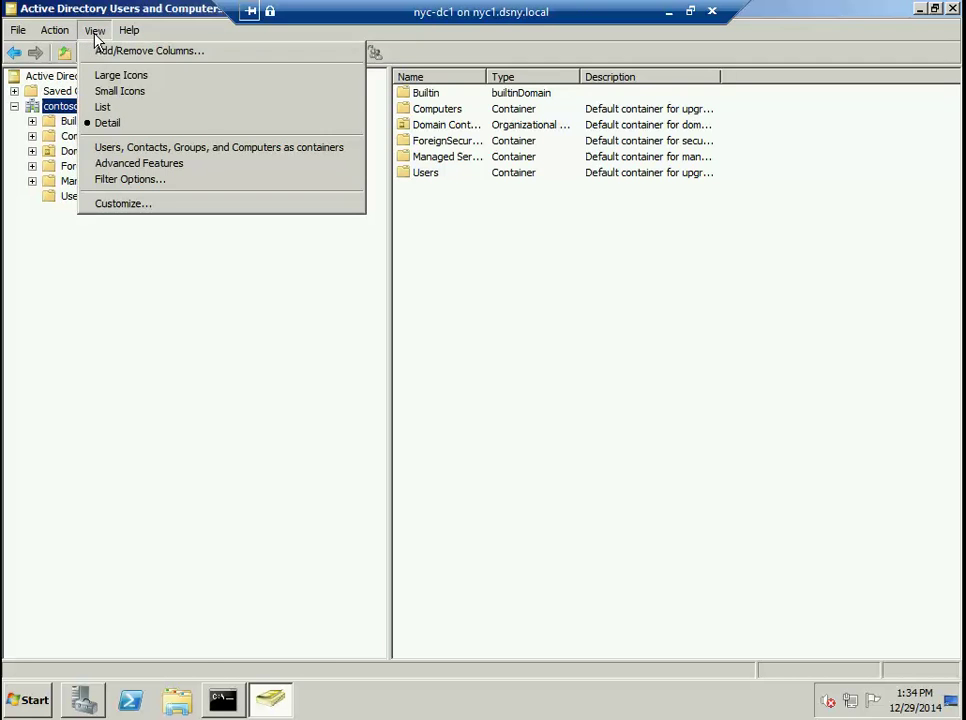
left_click(176, 165)
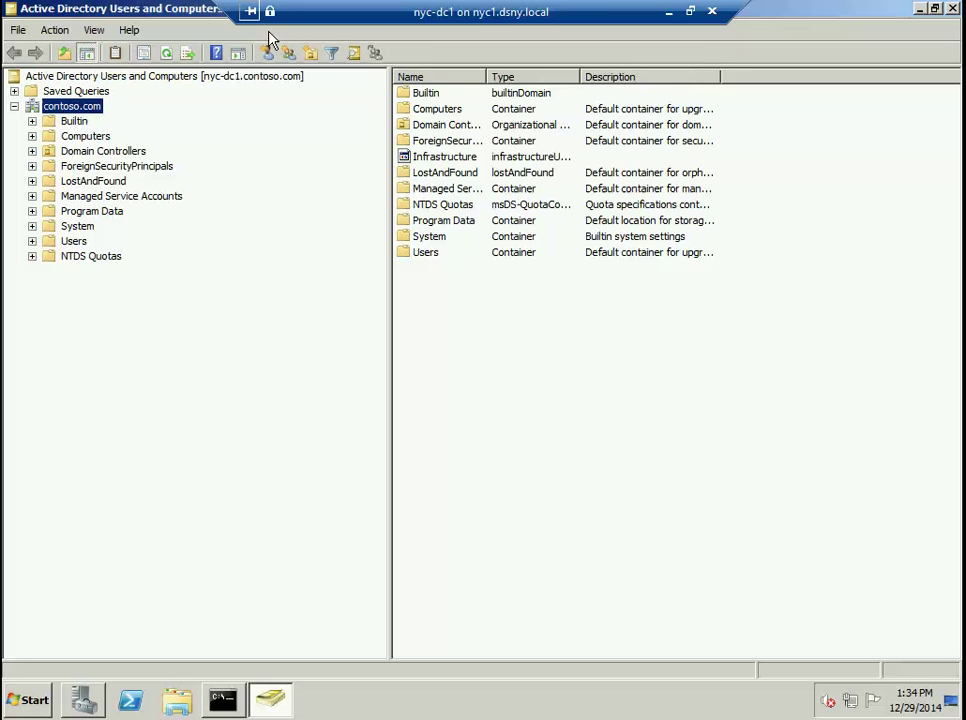
left_click(95, 30)
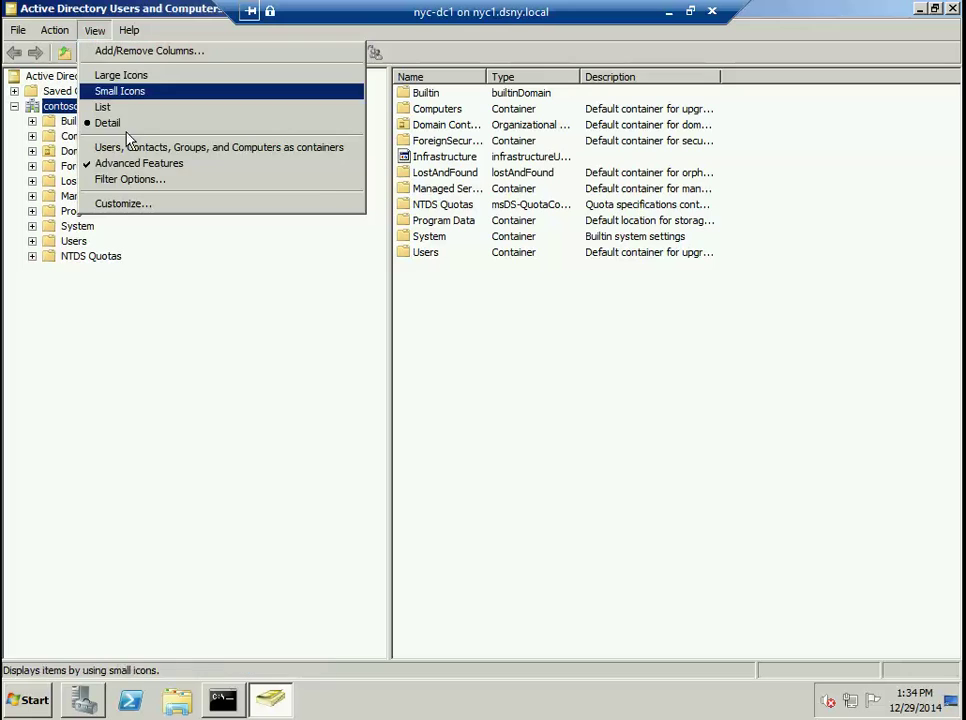
left_click(127, 164)
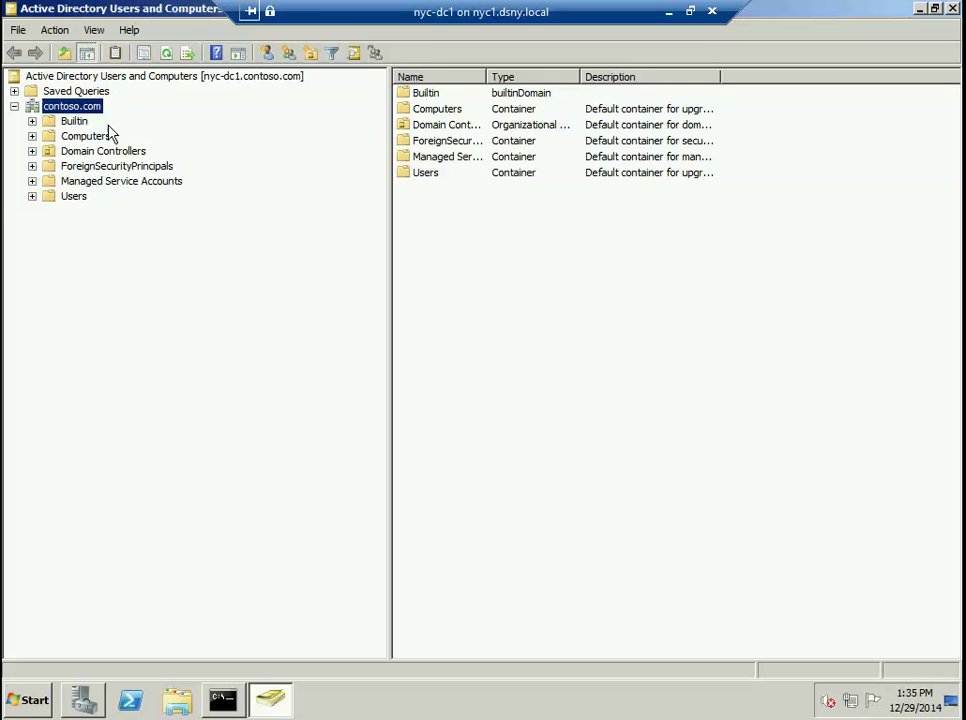
left_click(95, 32)
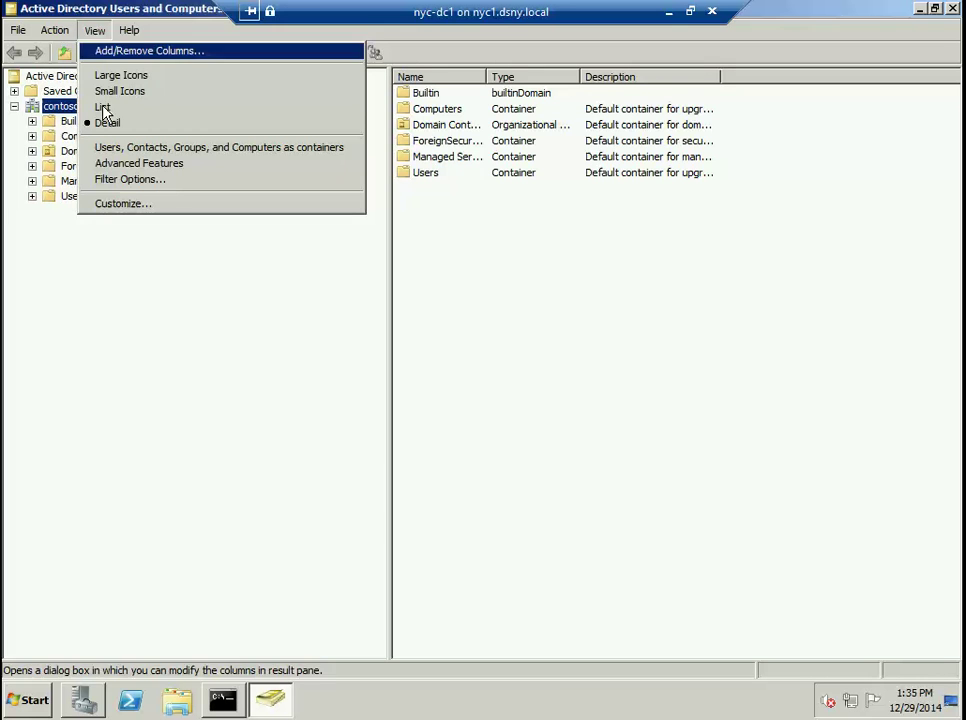
left_click(130, 163)
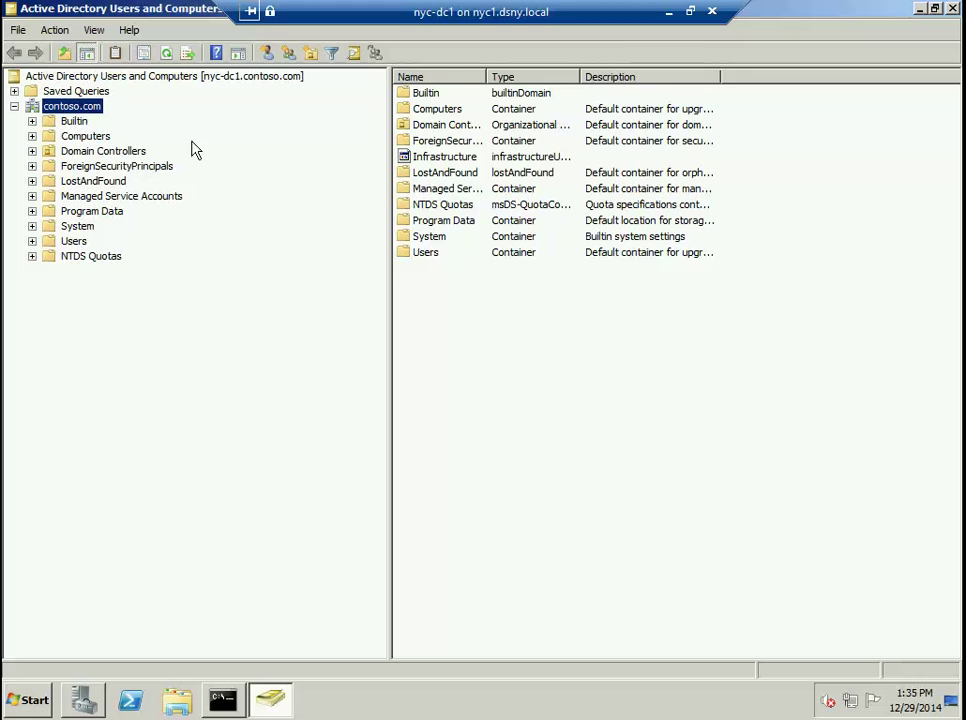
Sort the contoso.com objects by type, with a narrower console tree and the Type and Name columns fitted to their contents.
double_click(580, 76)
left_click(560, 80)
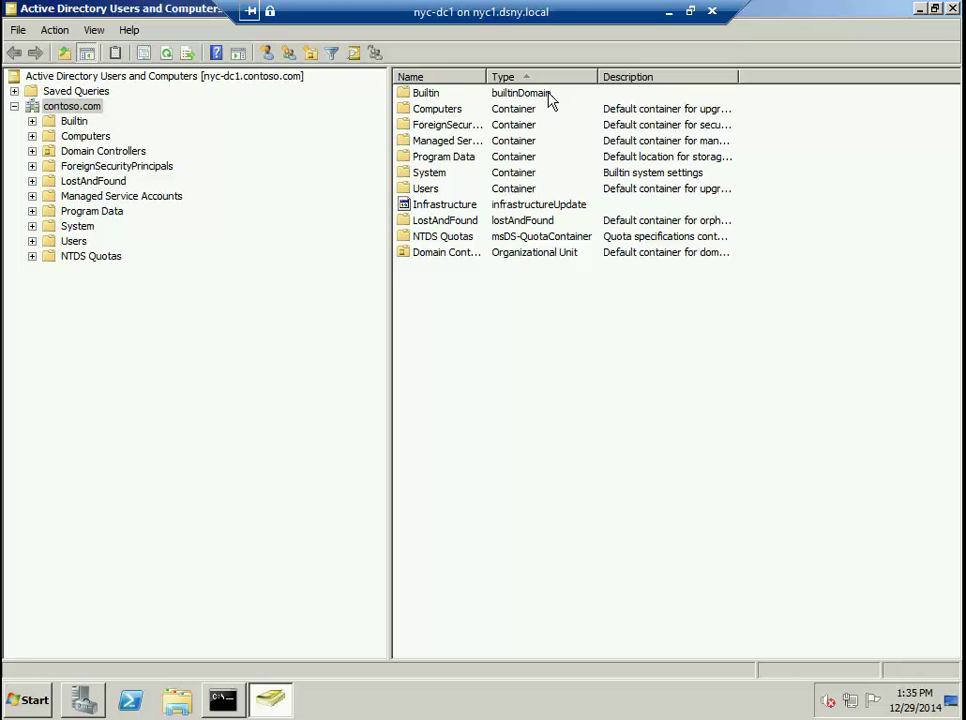
left_click_drag(390, 120, 254, 138)
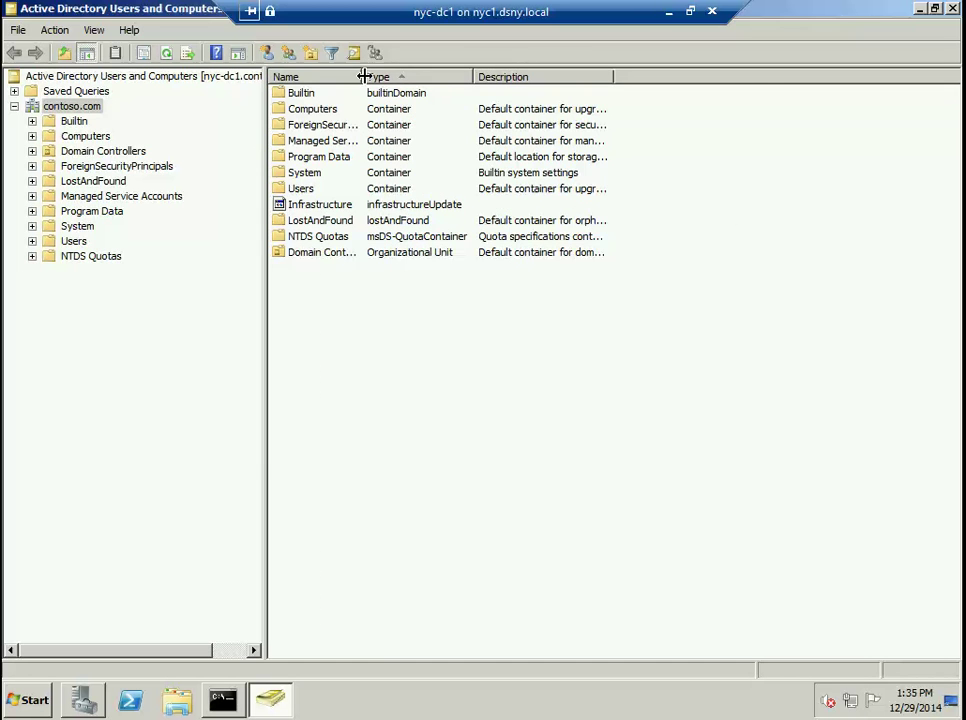
left_click_drag(362, 77, 384, 77)
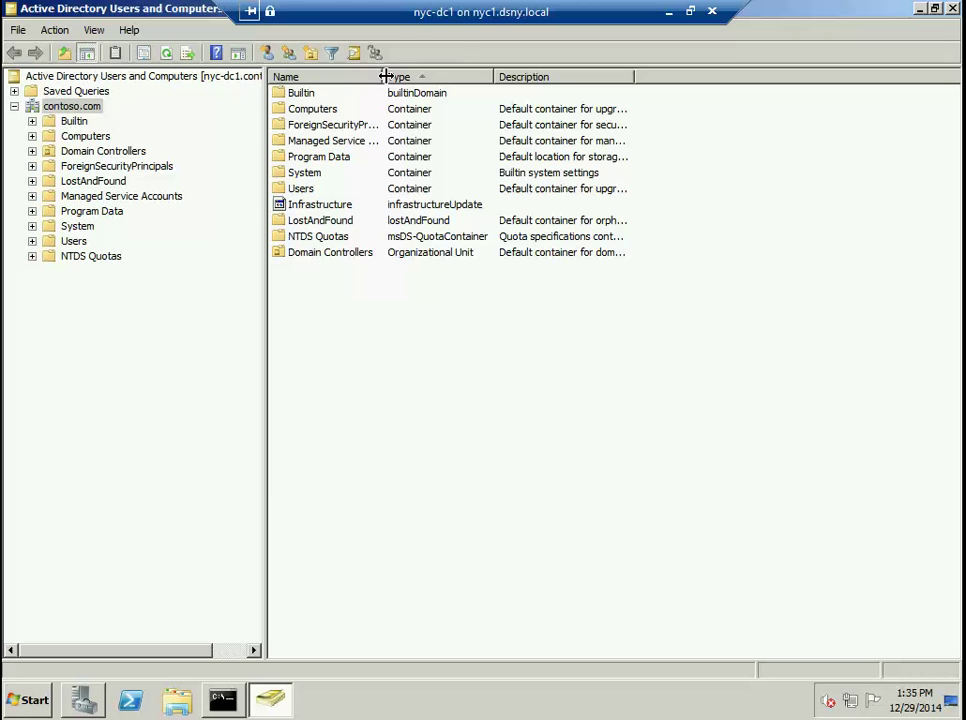
double_click(385, 77)
Open the Builtin container, fit its Name, Type and Description columns to their contents, and select the Account Operators group.
left_click(304, 95)
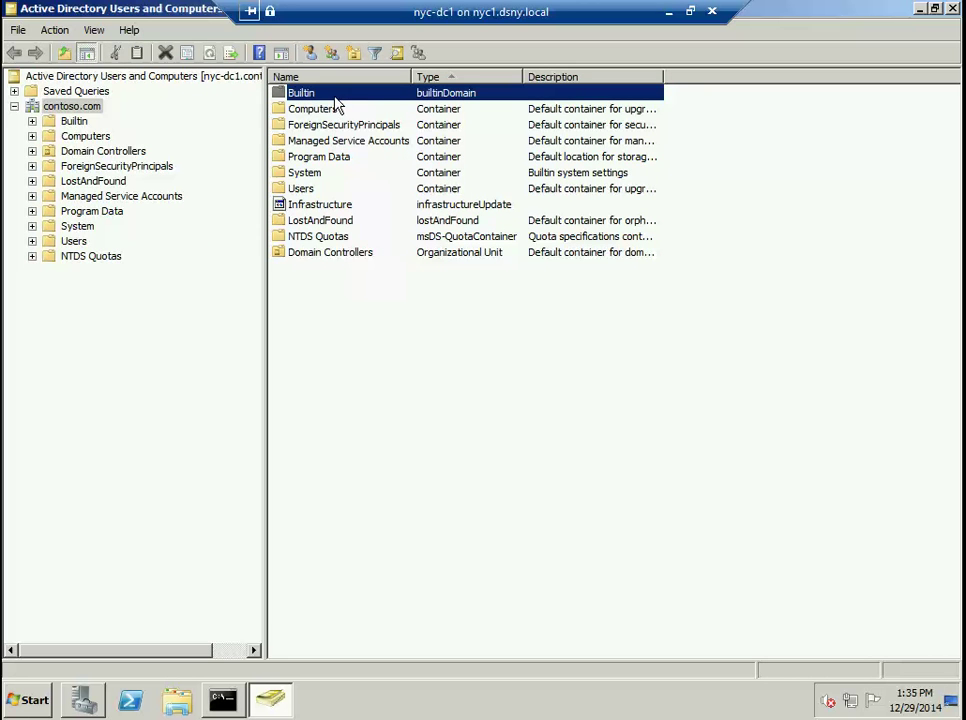
left_click(74, 122)
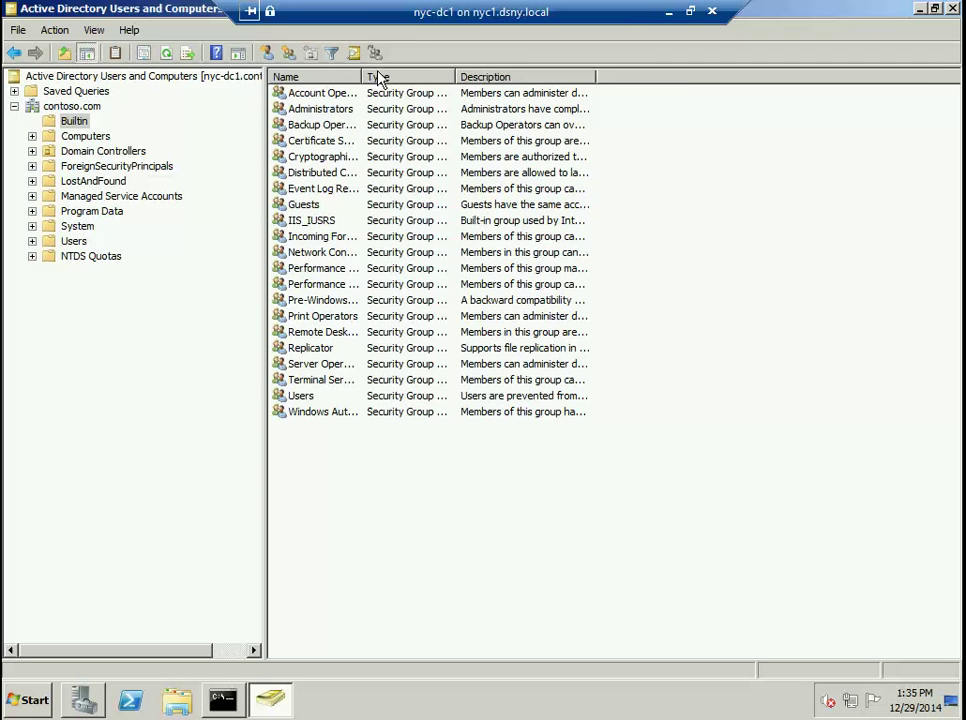
double_click(361, 77)
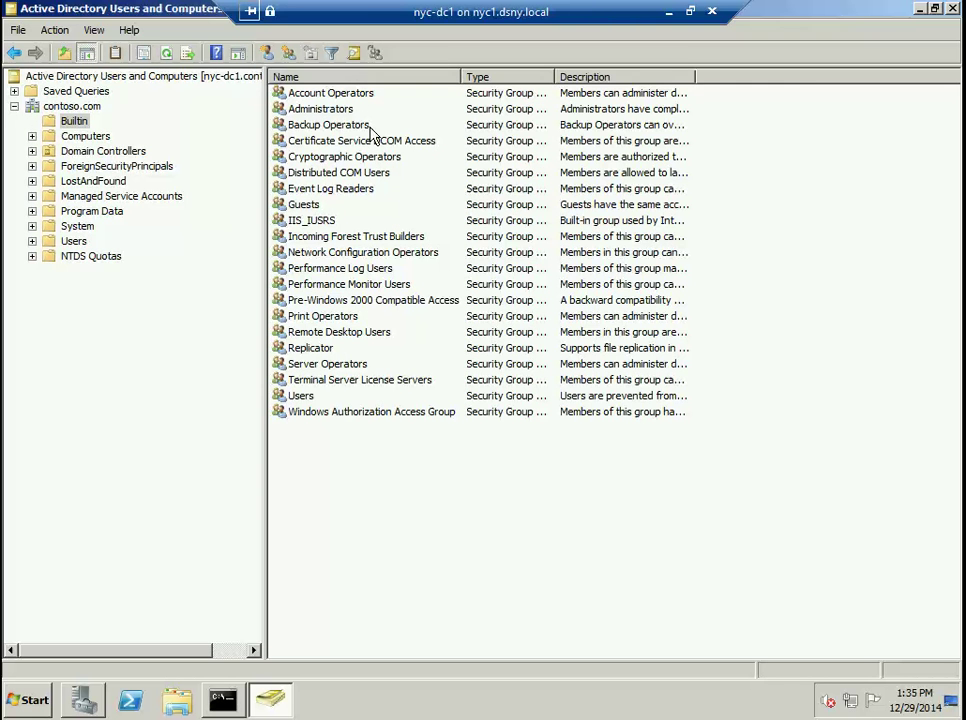
double_click(554, 77)
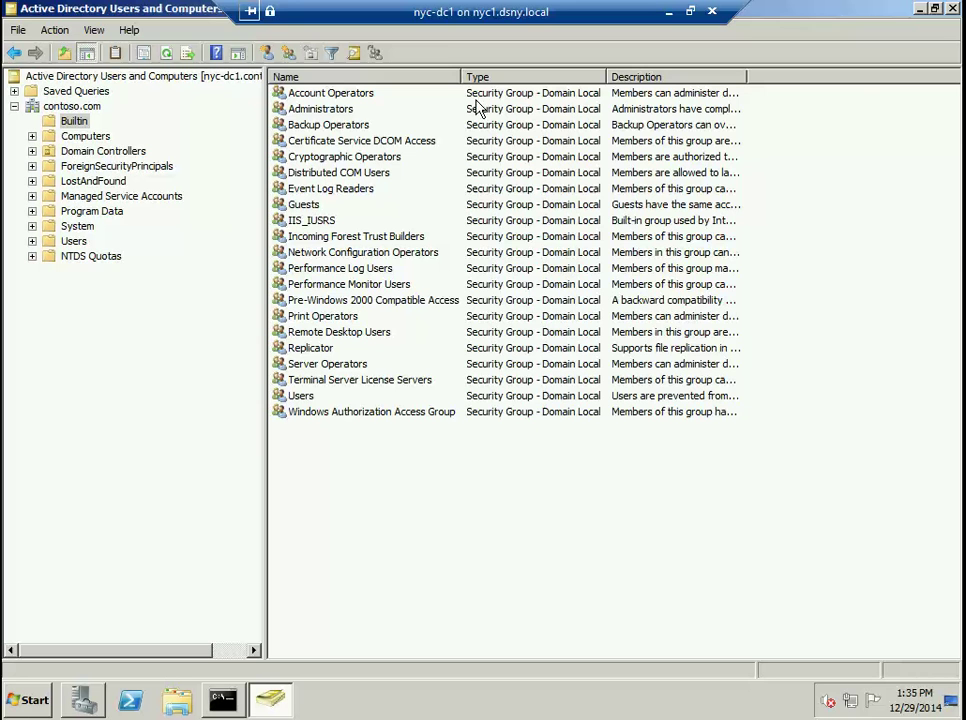
double_click(746, 77)
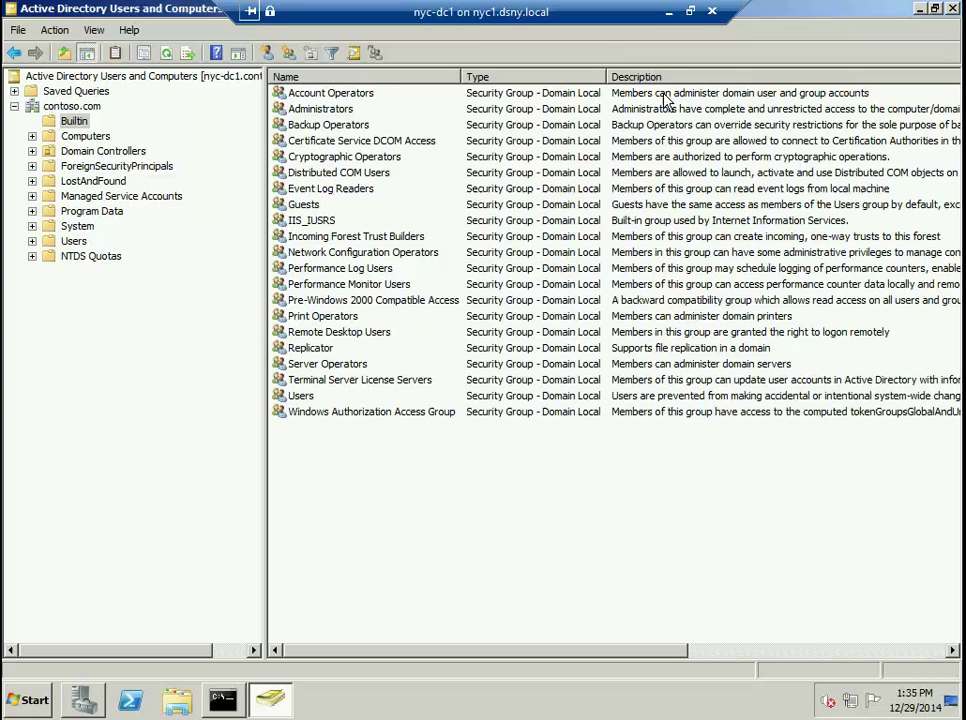
left_click(348, 94)
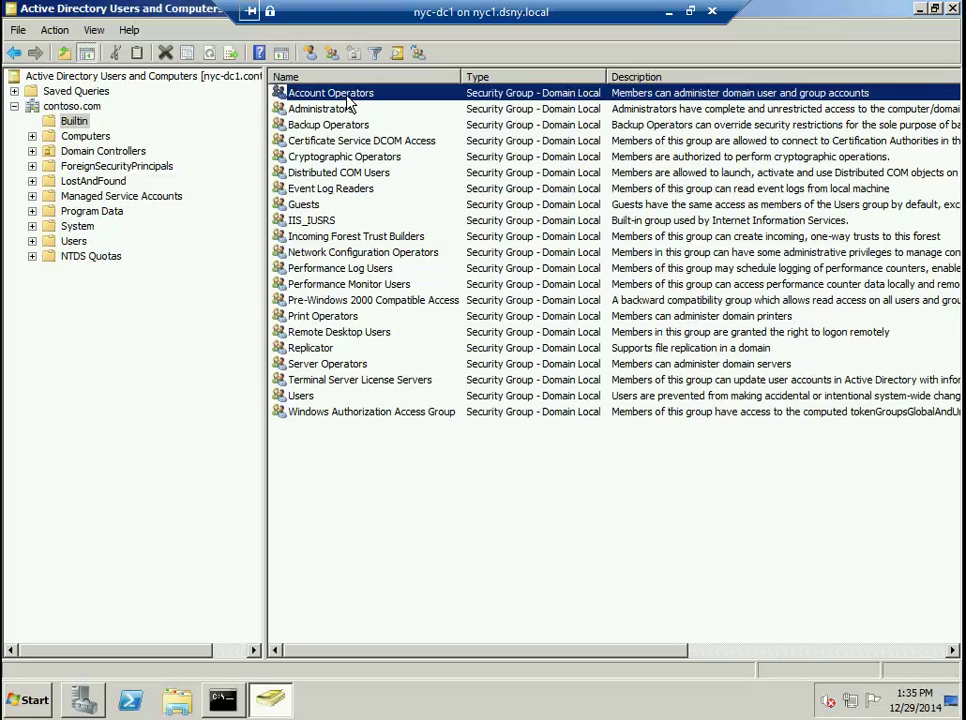